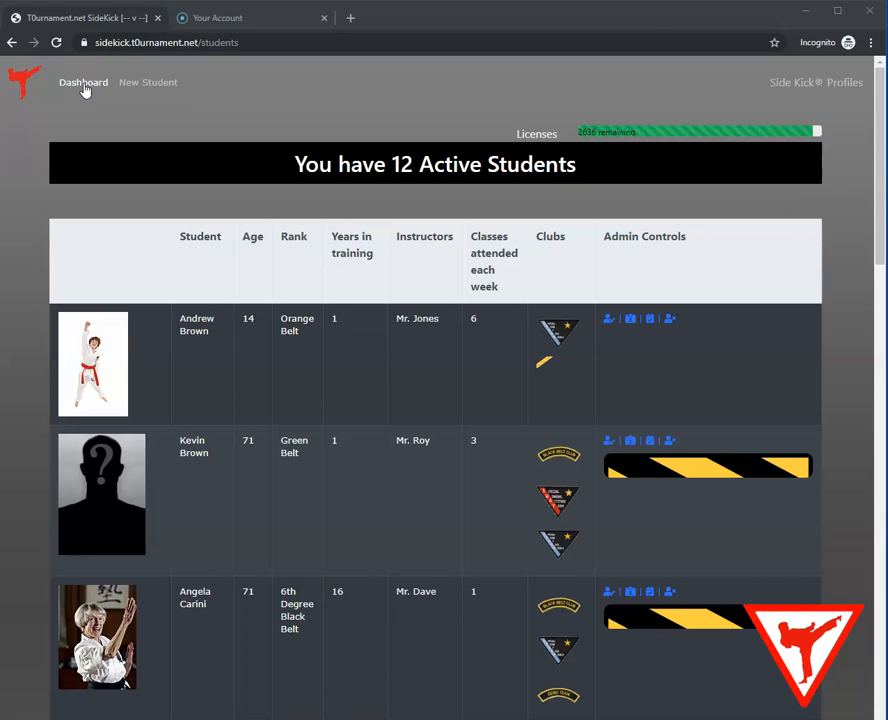
- Go to the dashboard, open student management and look through the whole list of active students
left_click(84, 86)
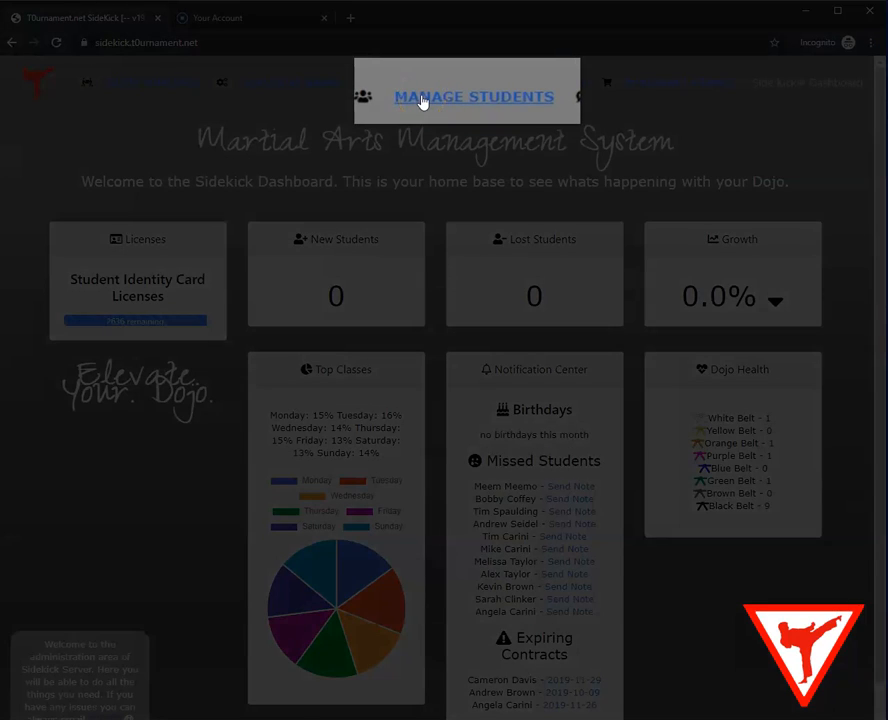
left_click(422, 99)
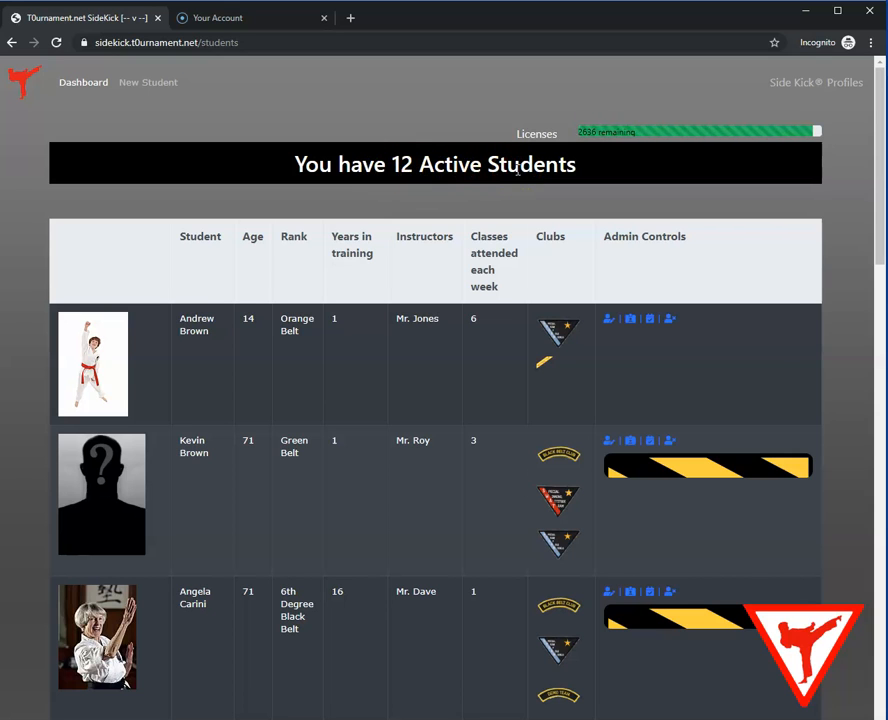
scroll(359, 312, "down", 4)
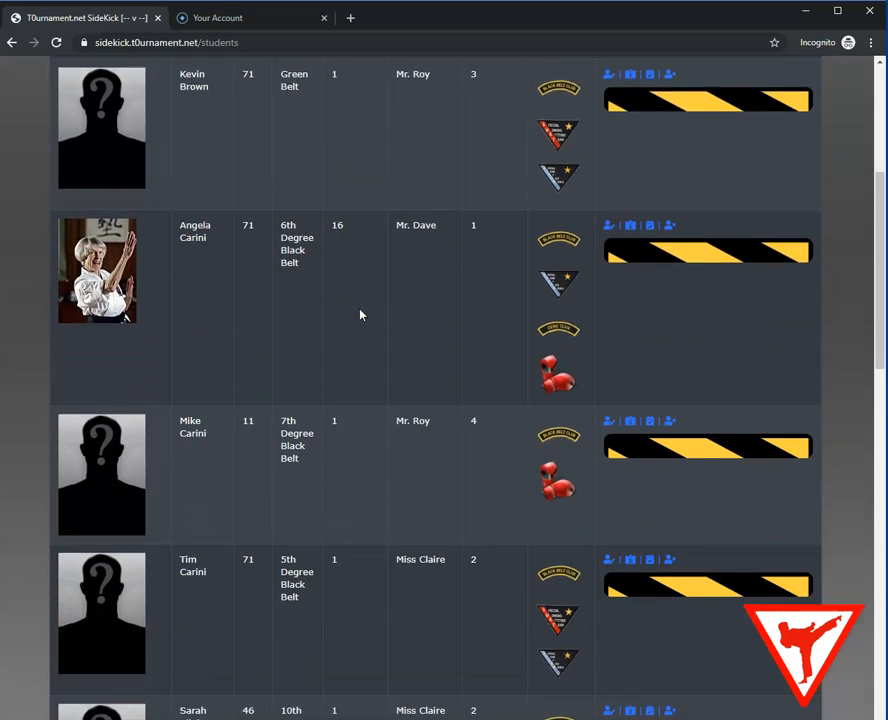
scroll(360, 313, "down", 7)
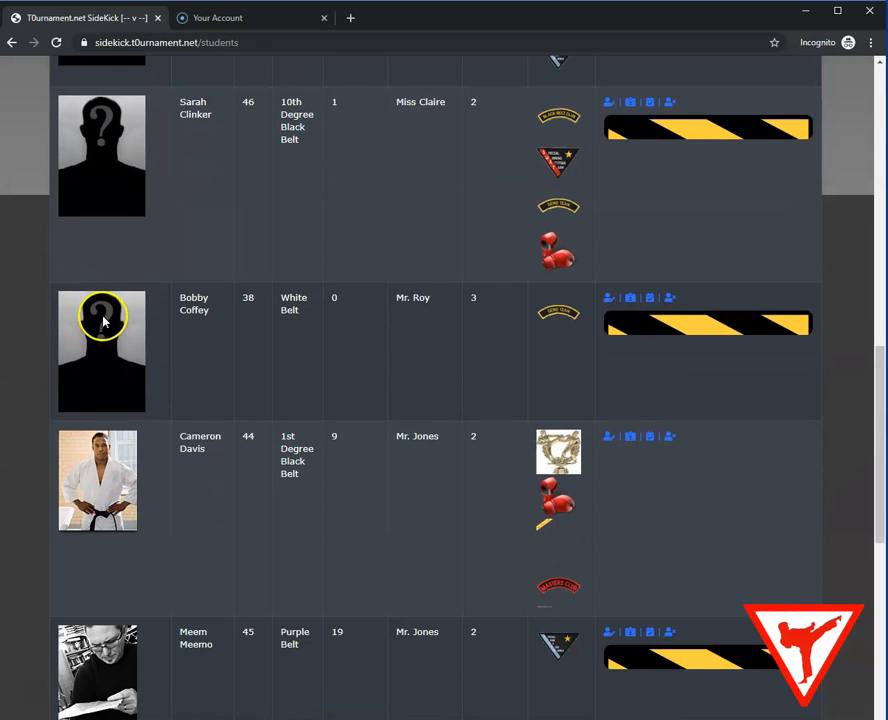
scroll(143, 330, "up", 4)
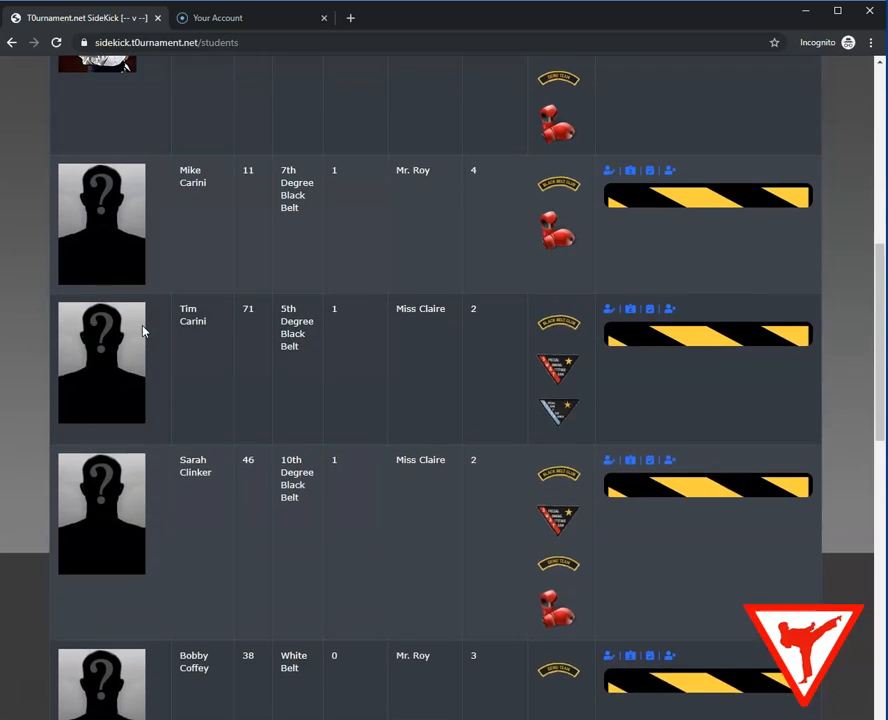
scroll(143, 330, "up", 7)
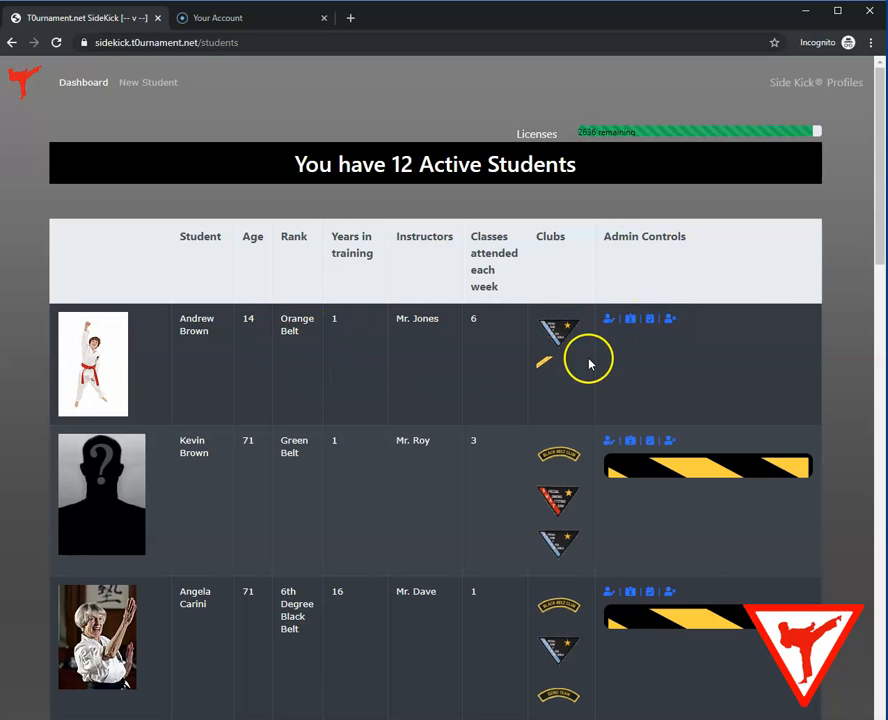
- Open the first listed student's record for editing and review its personal, martial arts and group membership sections
scroll(606, 330, "down", 1)
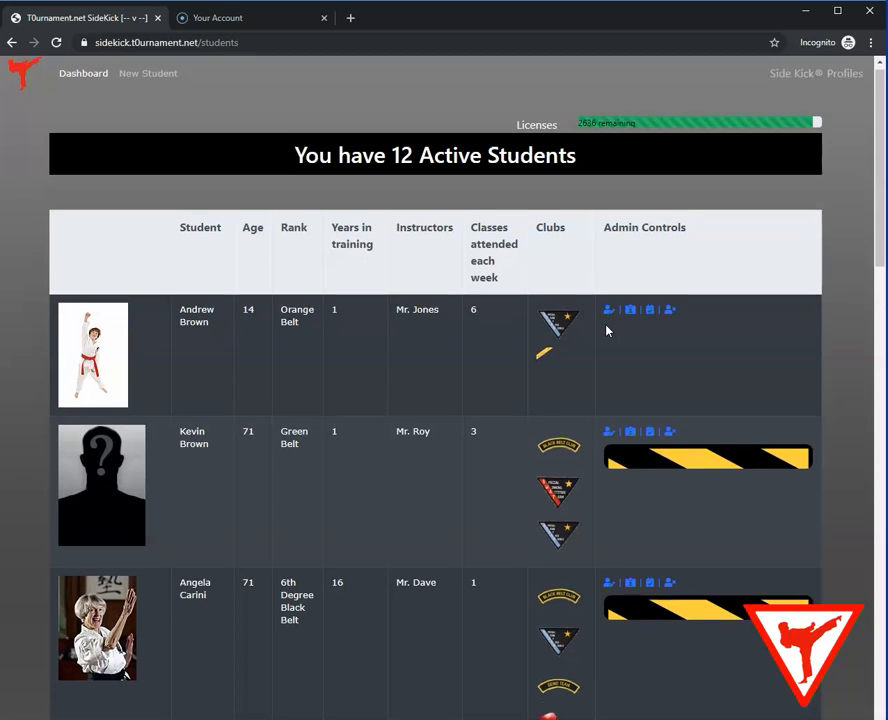
scroll(606, 330, "down", 1)
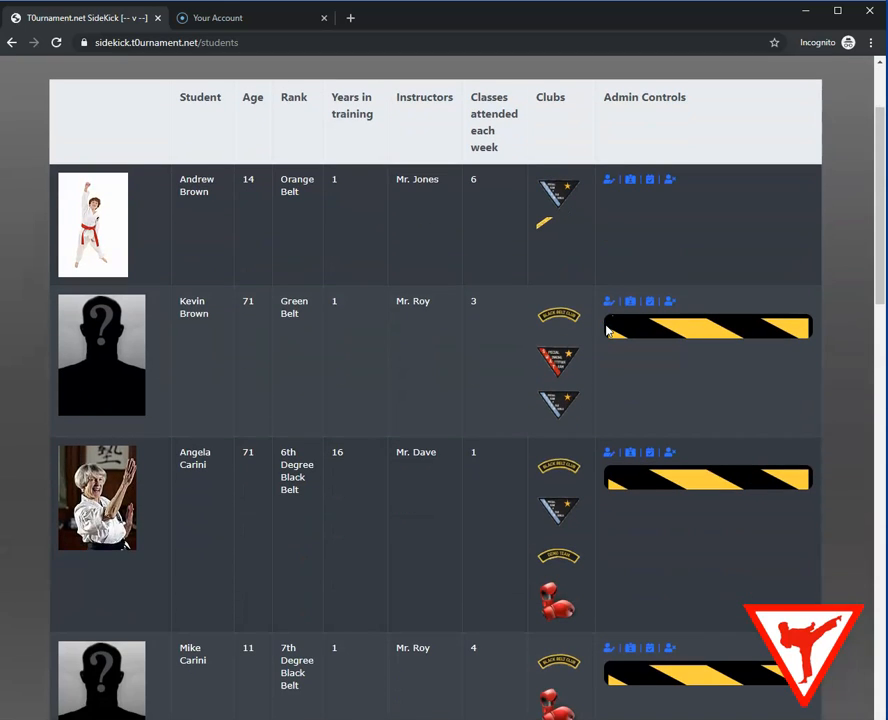
left_click(607, 184)
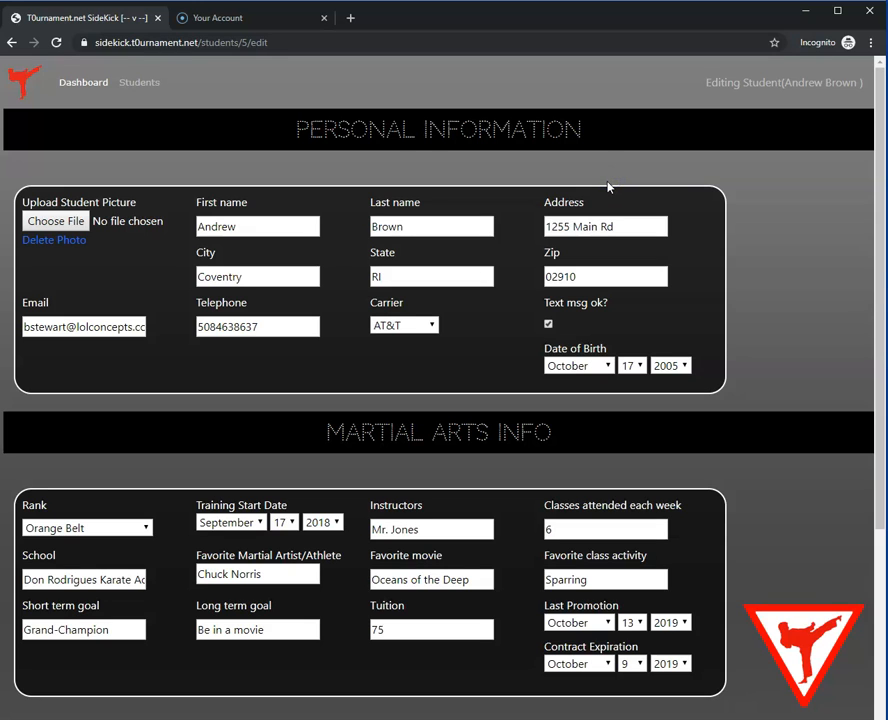
scroll(714, 204, "down", 1)
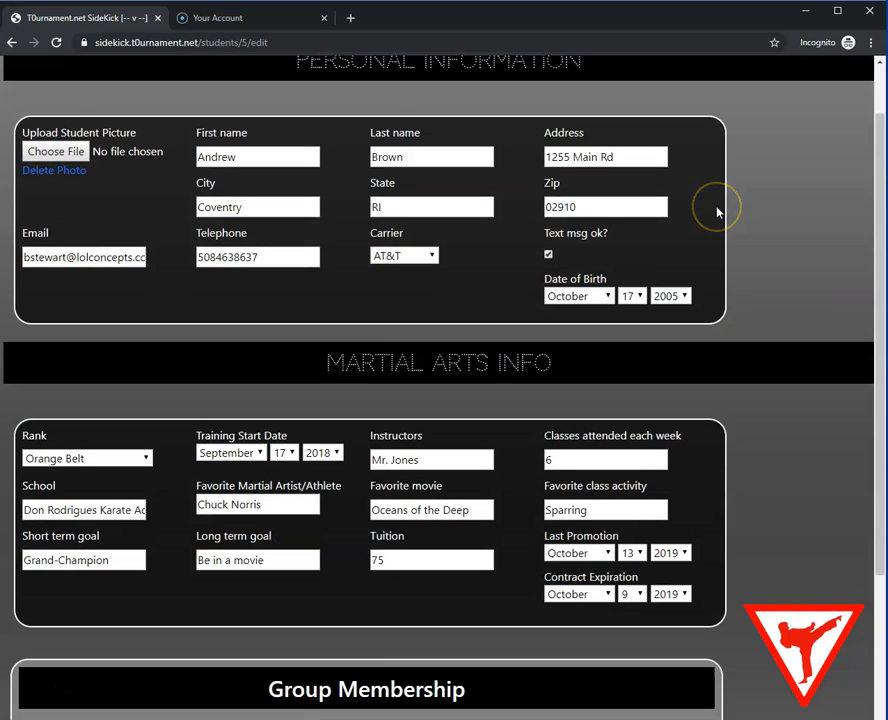
scroll(716, 210, "down", 3)
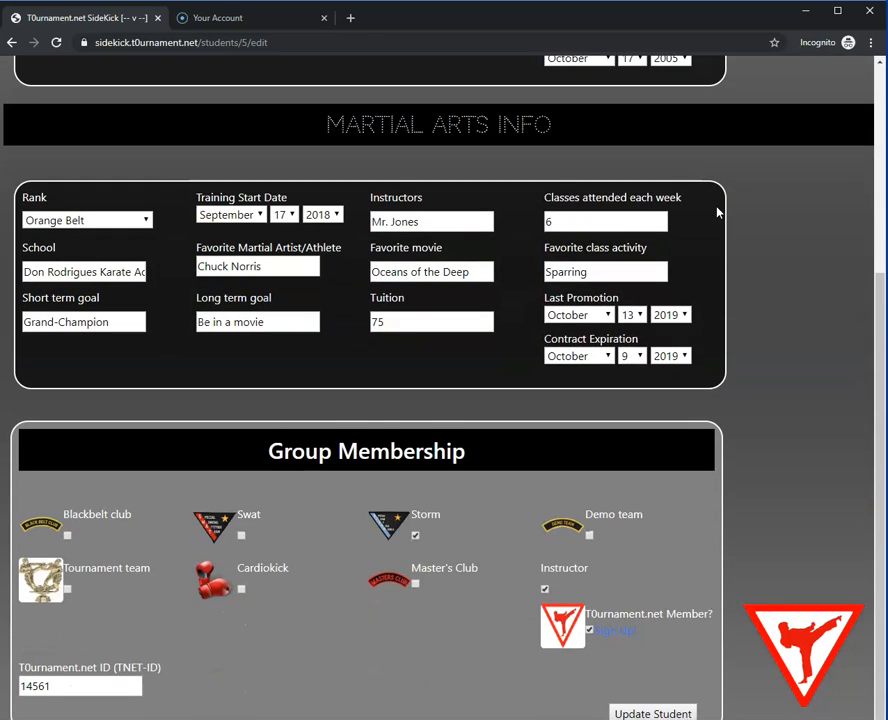
scroll(716, 210, "up", 4)
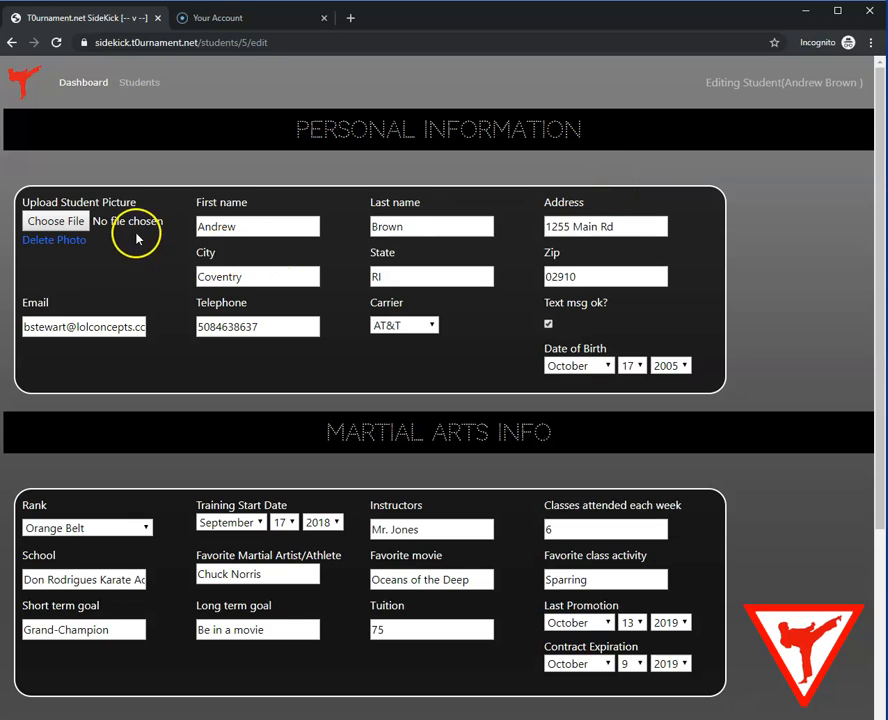
- Examine the student's picture upload, e-mail, telephone, mobile carrier choices and text message permission in the personal information
left_click(68, 222)
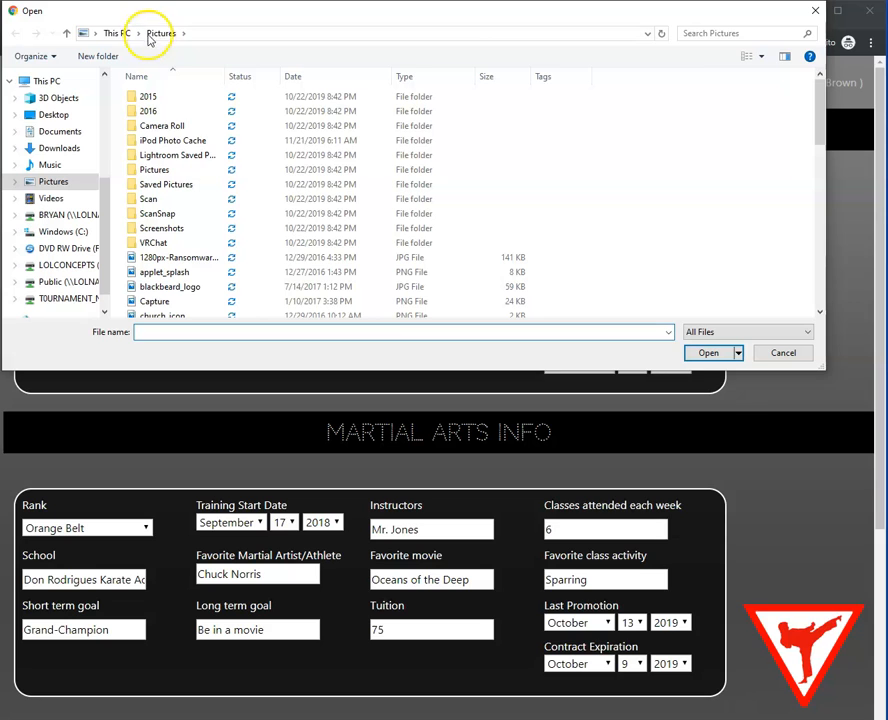
left_click(784, 355)
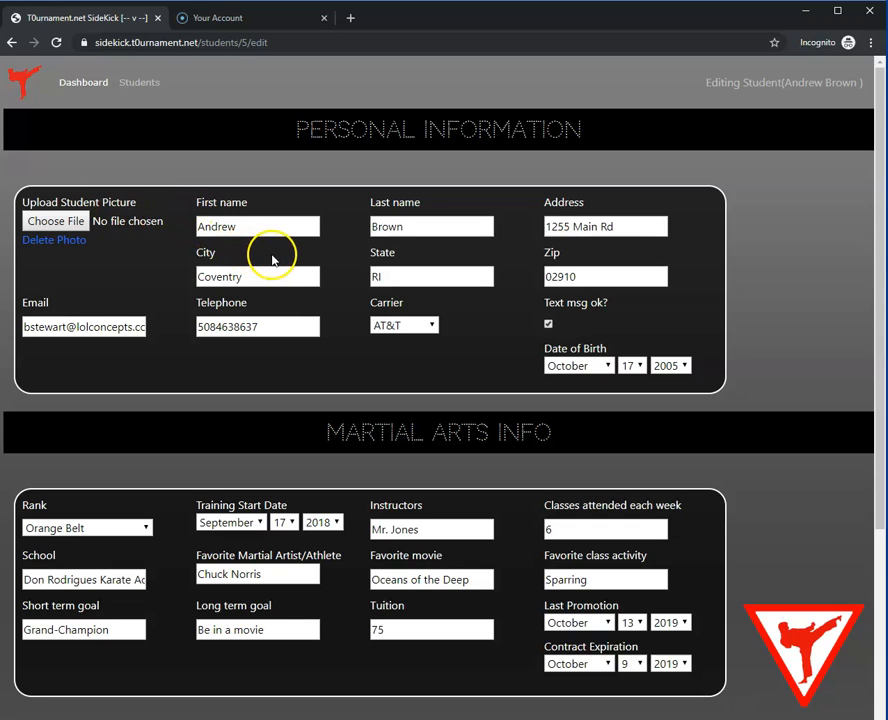
left_click_drag(22, 330, 170, 330)
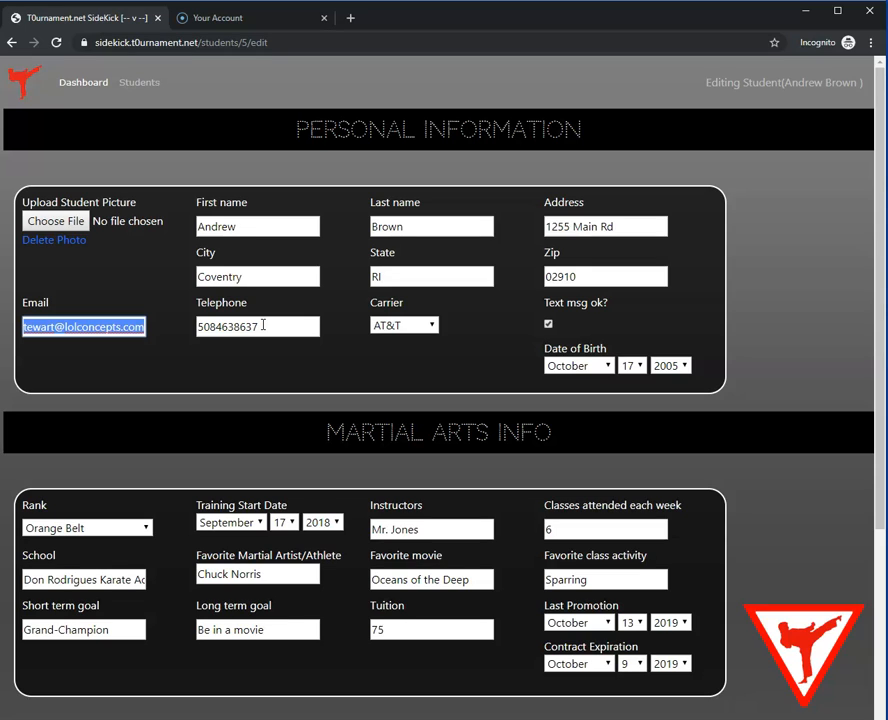
left_click(204, 323)
left_click(432, 330)
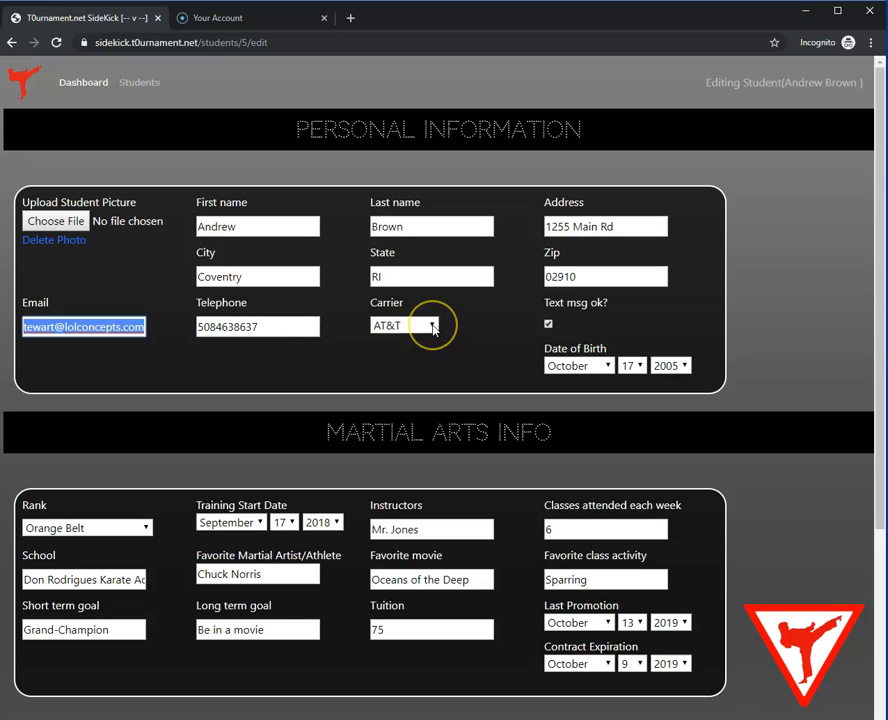
left_click(433, 330)
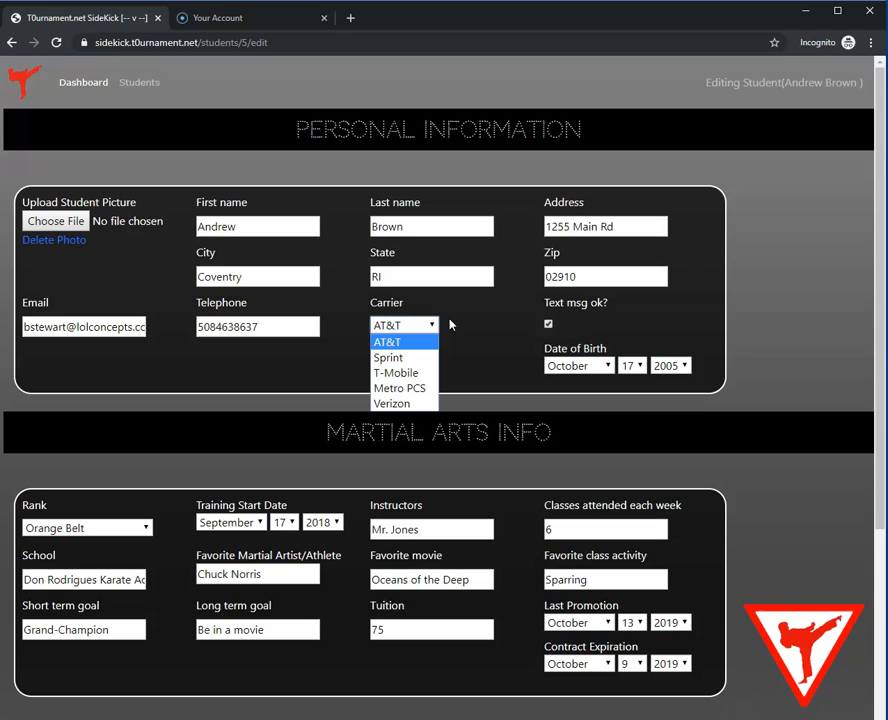
left_click(452, 322)
left_click(516, 314)
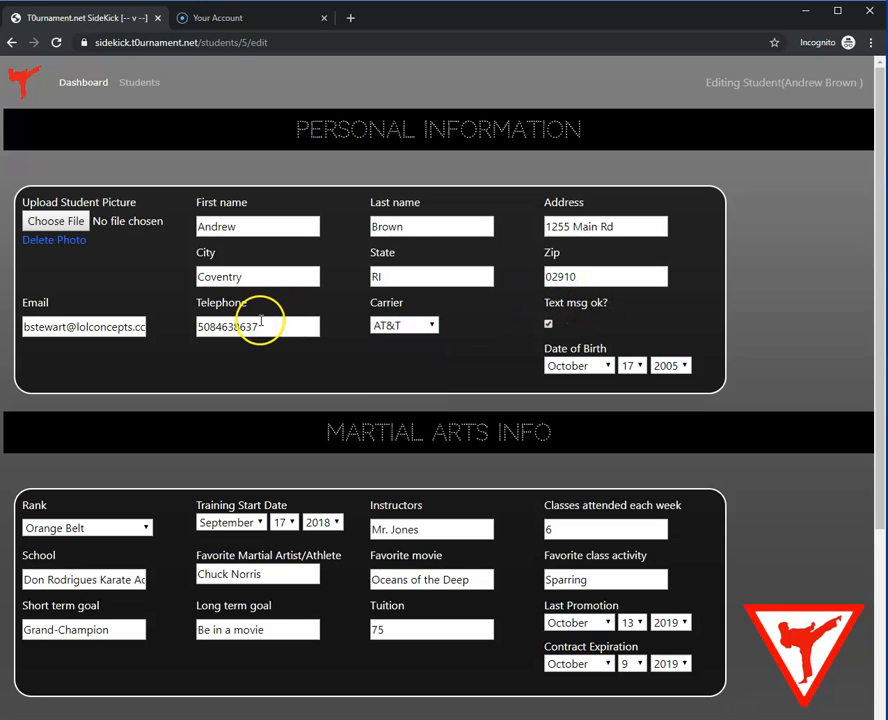
left_click(548, 325)
left_click(549, 326)
- Examine the tuition entry and the available belt ranks in the student's martial arts information
scroll(530, 331, "down", 3)
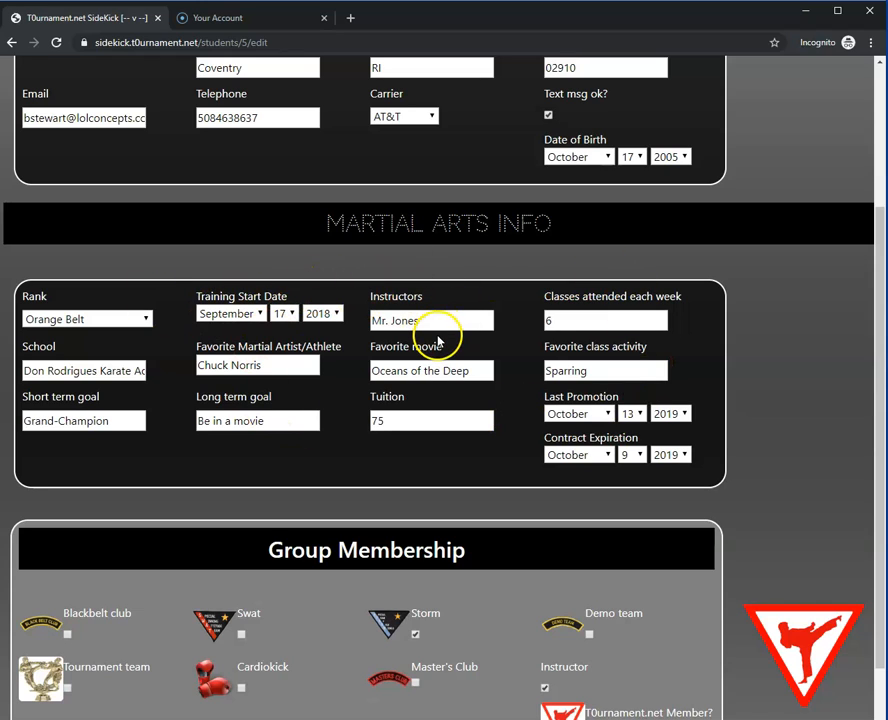
left_click(412, 420)
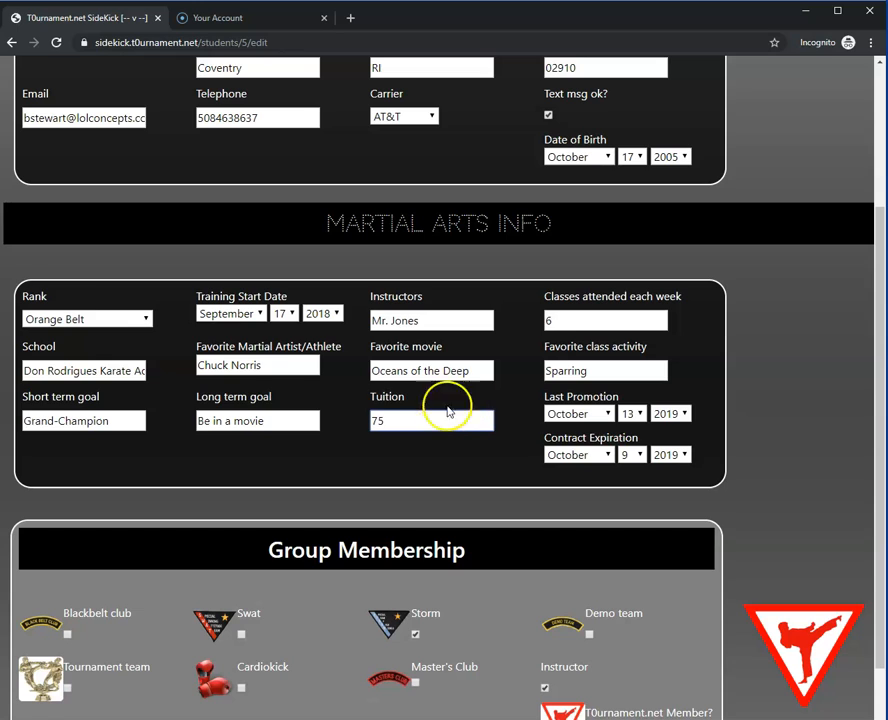
left_click(101, 321)
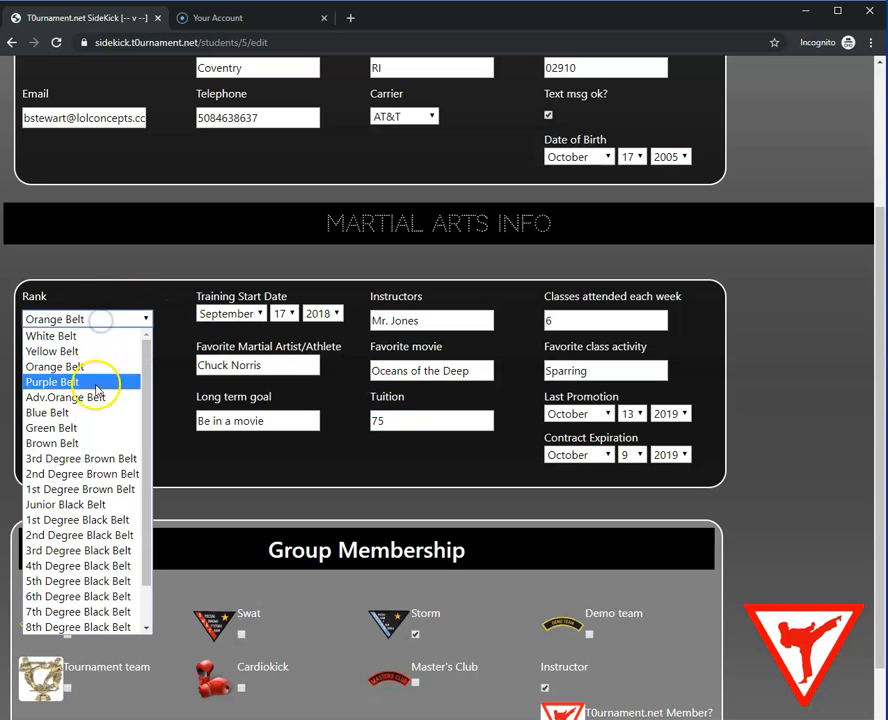
left_click(97, 287)
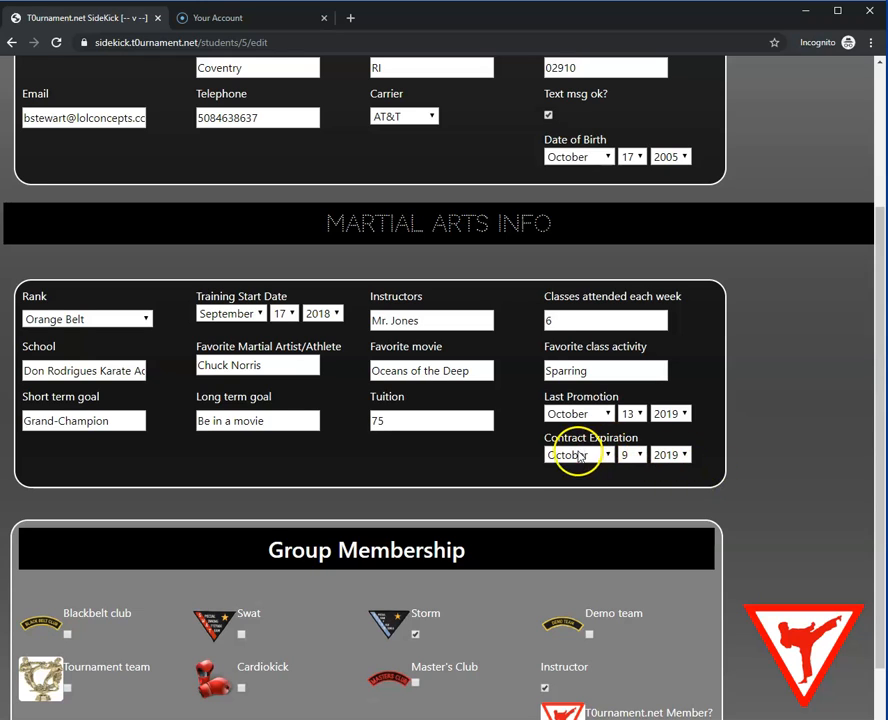
- Review the student's group memberships and save the student record
scroll(511, 461, "down", 1)
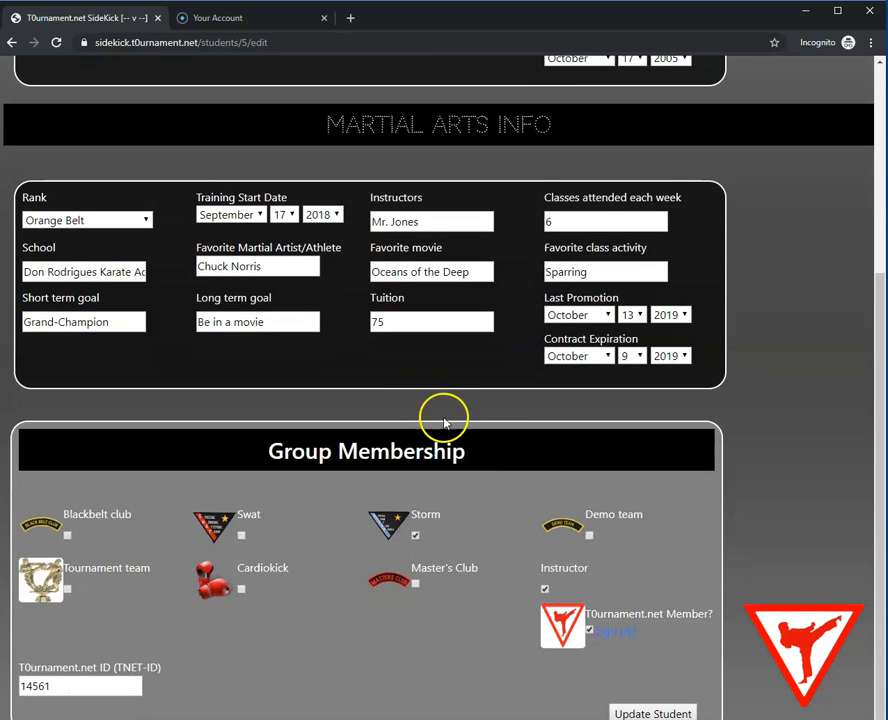
scroll(396, 402, "up", 2)
scroll(398, 403, "down", 2)
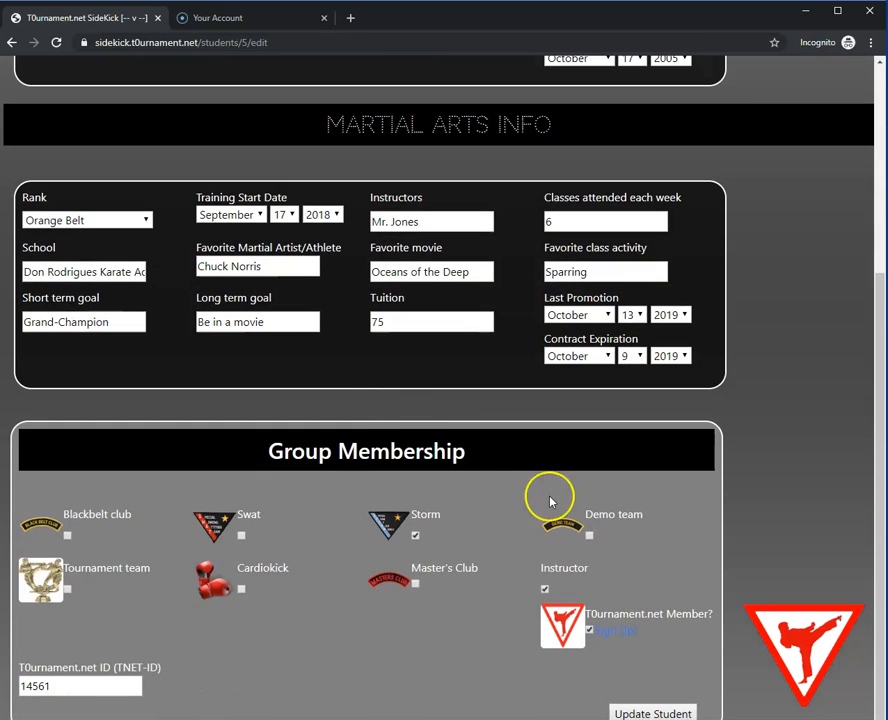
left_click(663, 712)
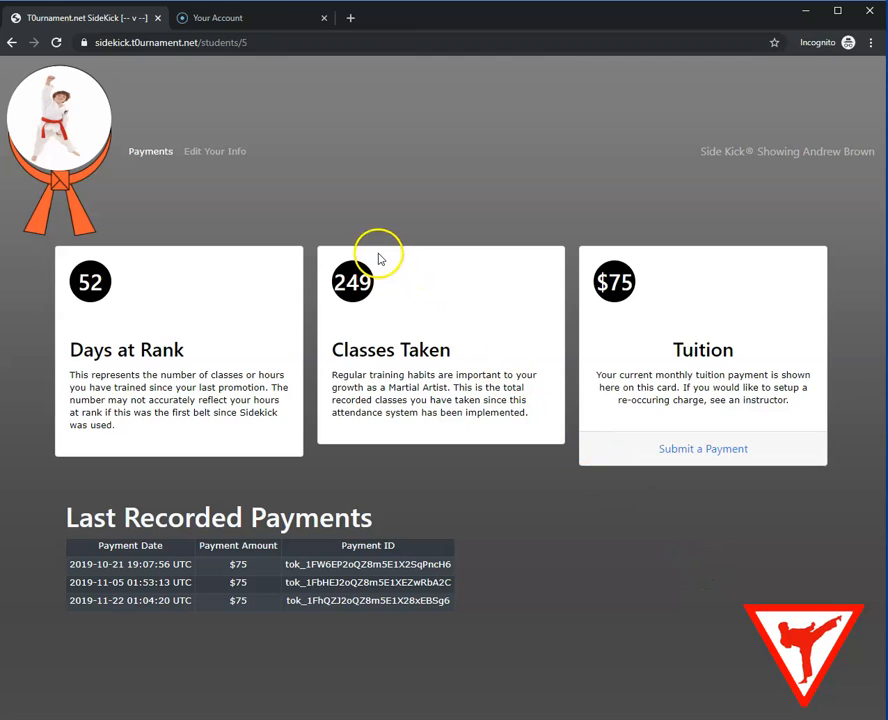
- Return to the student list and open the first listed student's attendance identity card
left_click(11, 43)
left_click(11, 43)
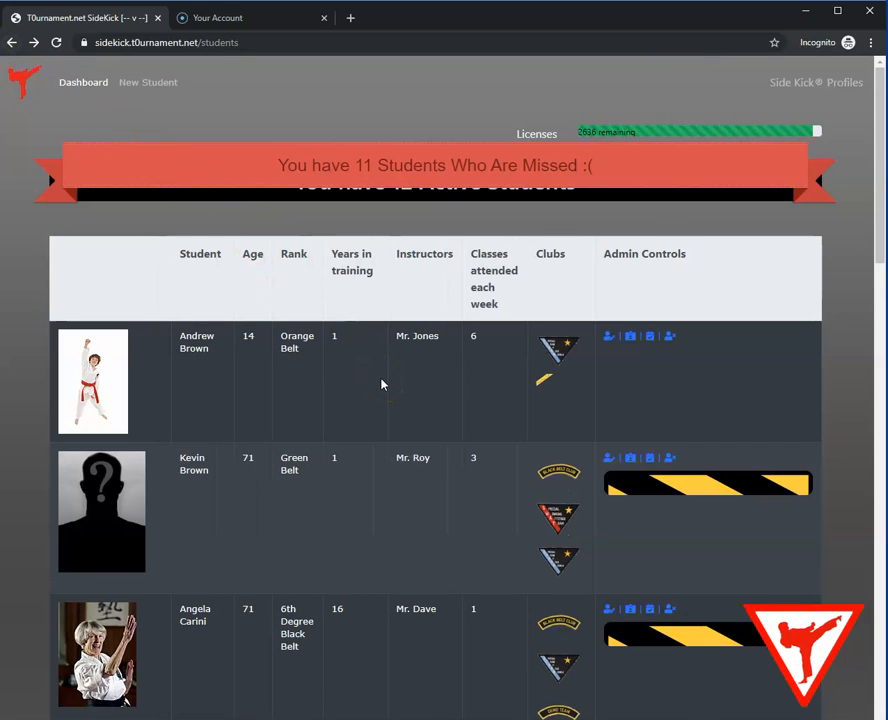
left_click(628, 321)
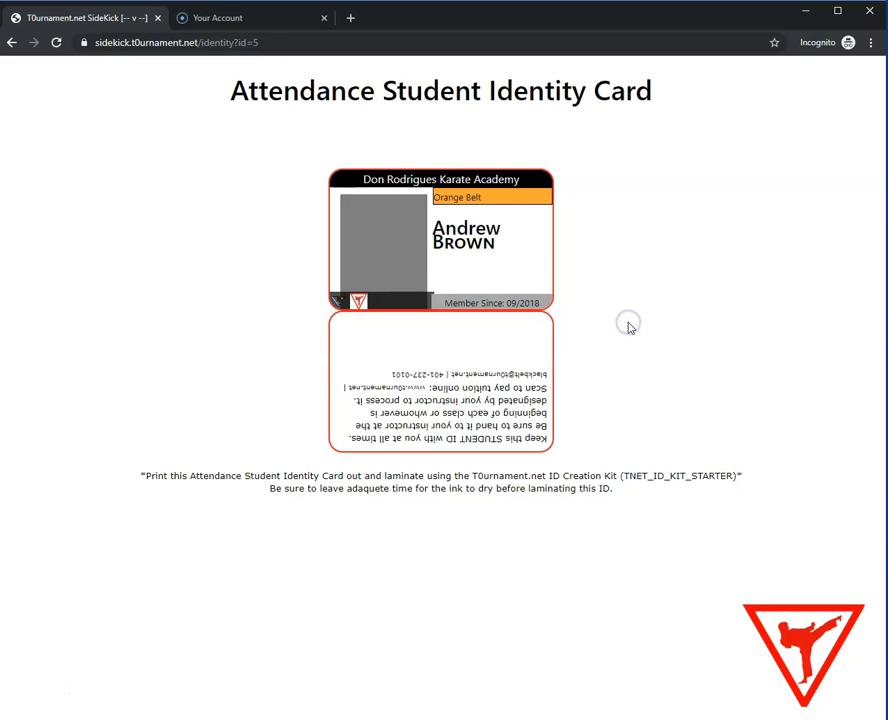